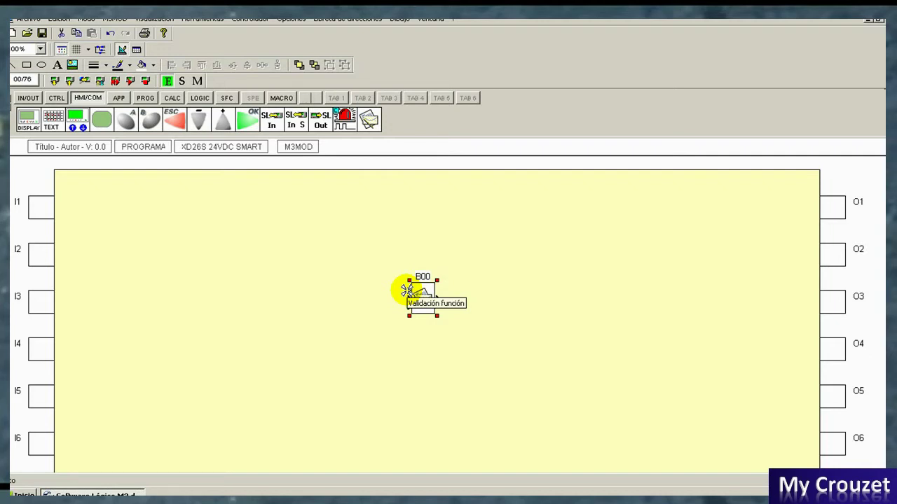
# Step: Switch the block palette to the IN/OUT blocks
pyautogui.click(28, 98)
# Step: Place a DI block B01 on input I1 and connect it to SMS block B00
pyautogui.moveTo(28, 119); pyautogui.dragTo(410, 293)
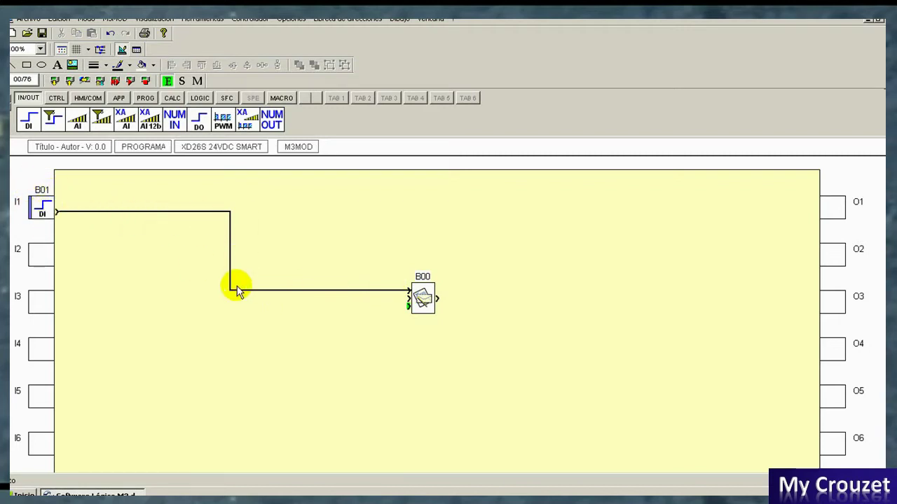
pyautogui.click(425, 297)
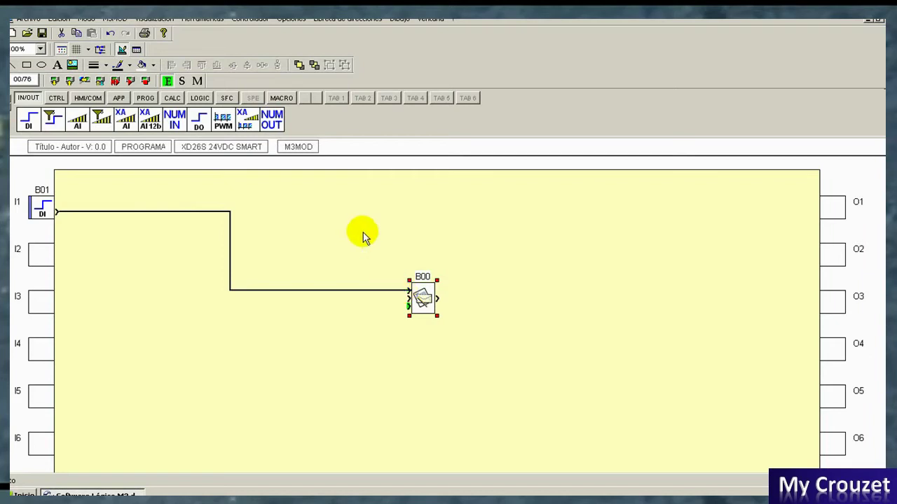
# Step: Delete the old PLC_remoto entry from the remote-stations address book
pyautogui.click(358, 20)
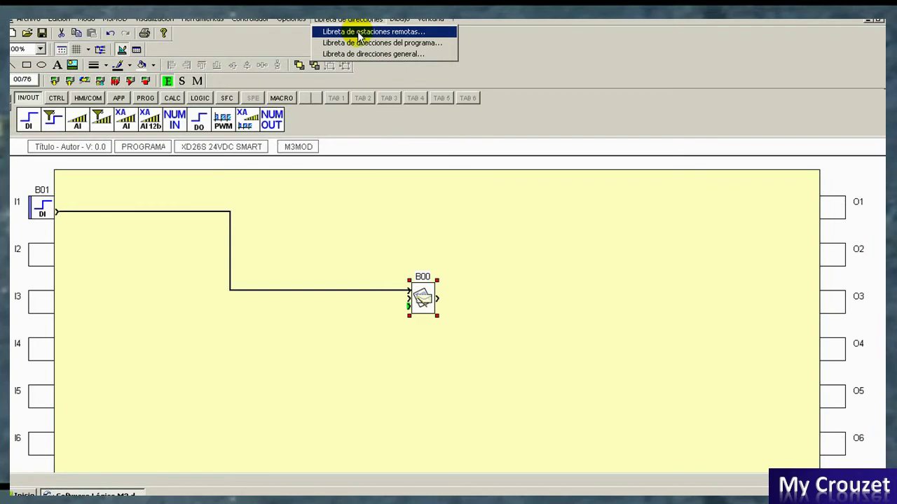
pyautogui.click(359, 33)
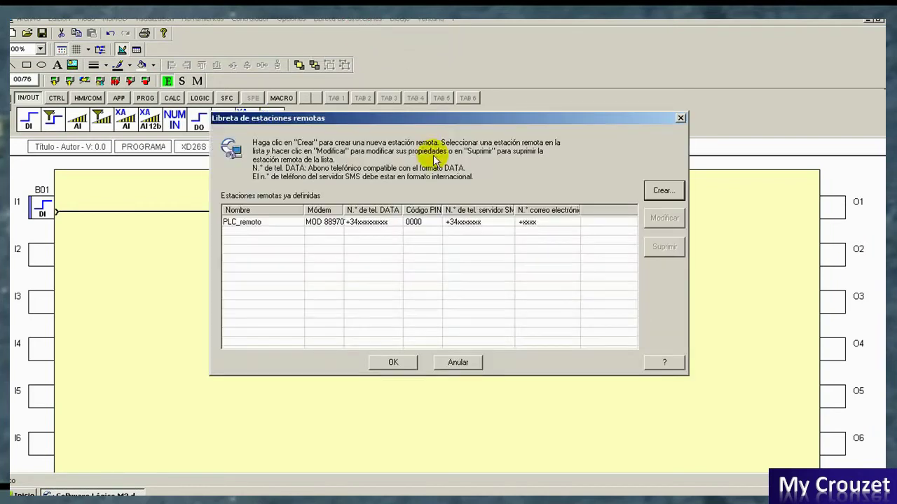
pyautogui.click(255, 223)
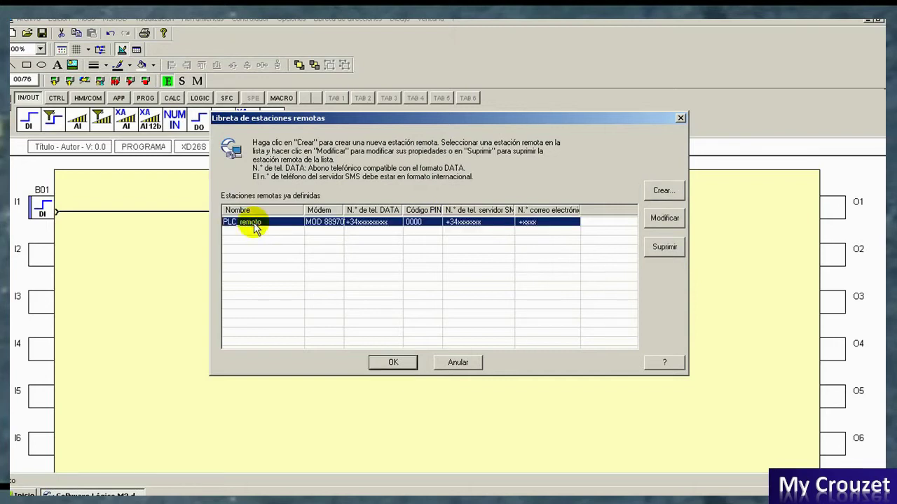
pyautogui.click(666, 250)
# Step: Create a new remote station named PLC_remoto and enter its DATA phone number
pyautogui.click(662, 193)
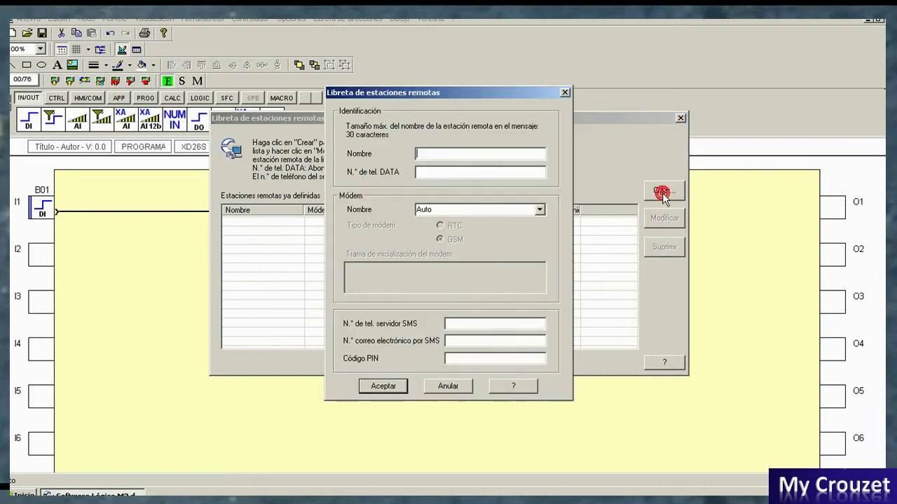
pyautogui.click(429, 151)
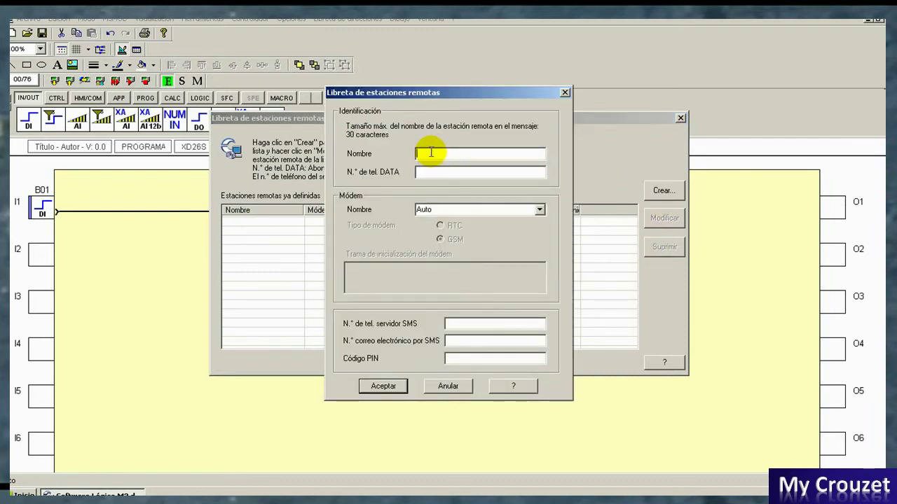
pyautogui.write('PLC_remoto')
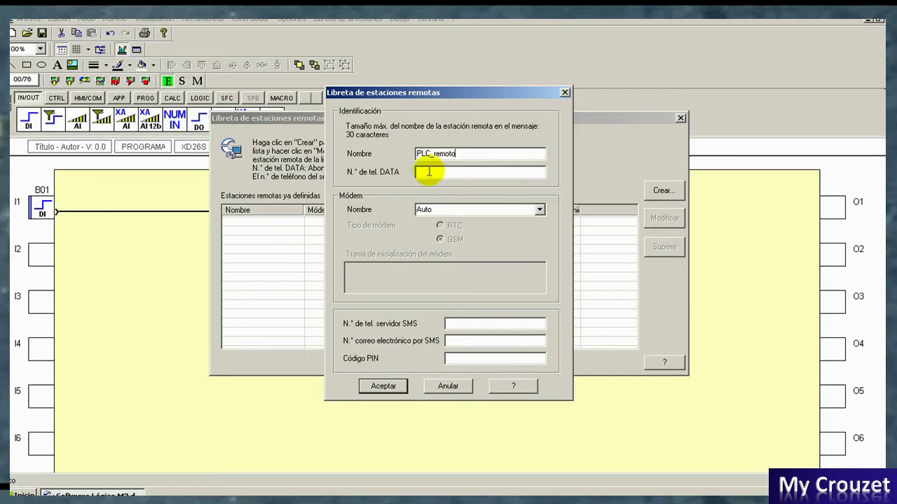
pyautogui.click(429, 172)
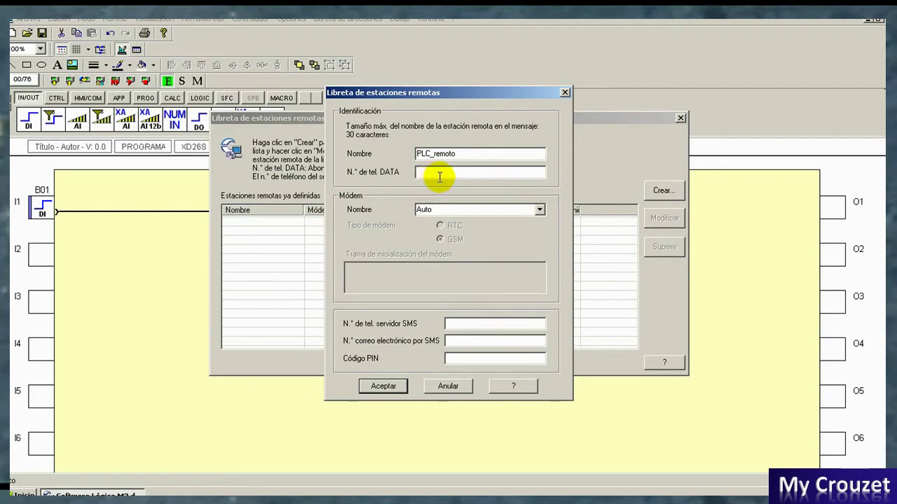
pyautogui.write('+346')
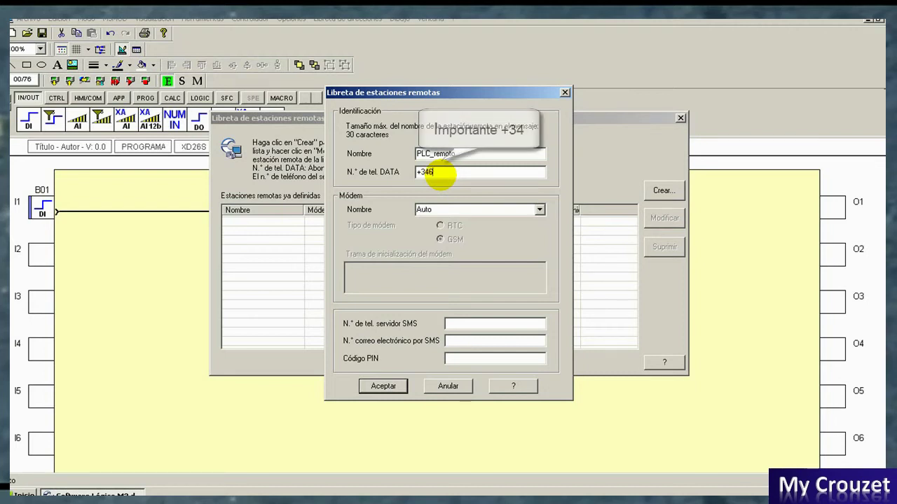
pyautogui.write('xxxxxxx')
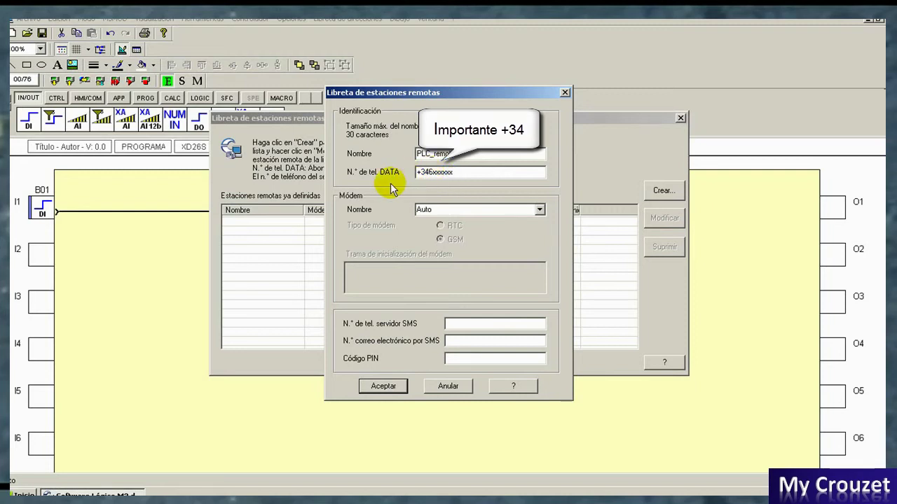
pyautogui.click(540, 211)
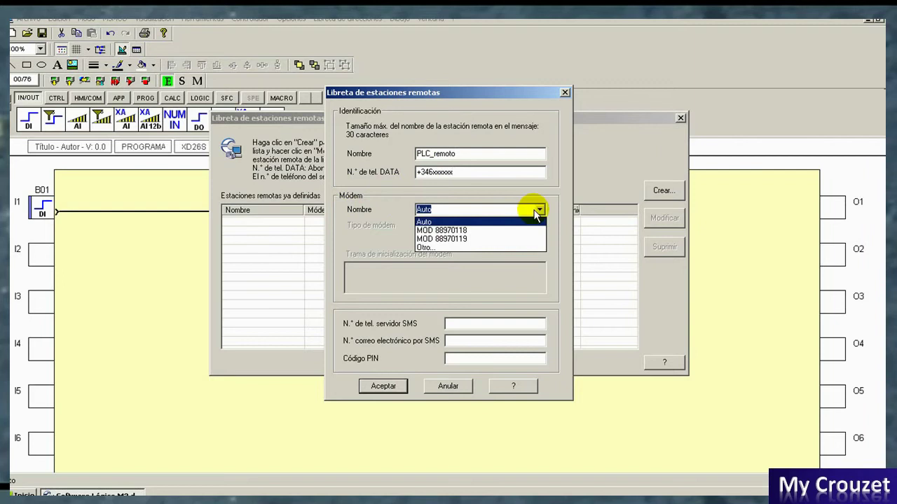
# Step: Choose modem MOD 88970119 for PLC_remoto, giving GSM type and its initialisation string
pyautogui.click(464, 239)
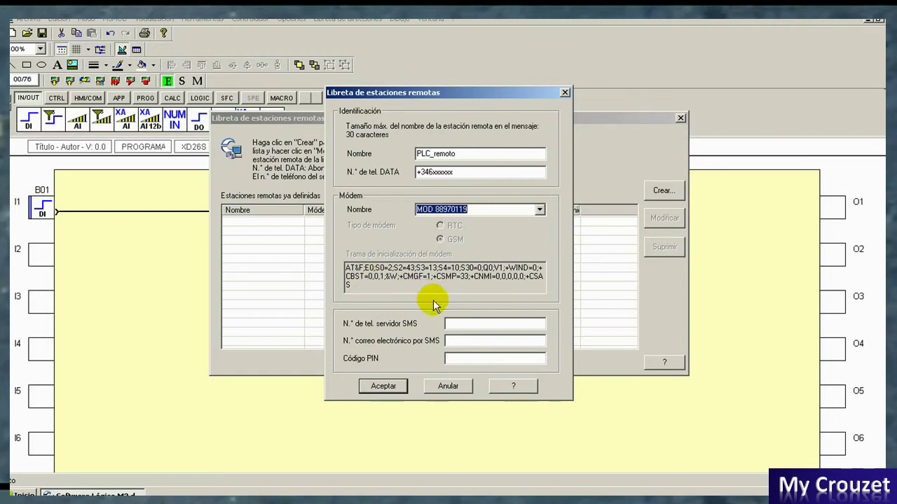
pyautogui.click(447, 323)
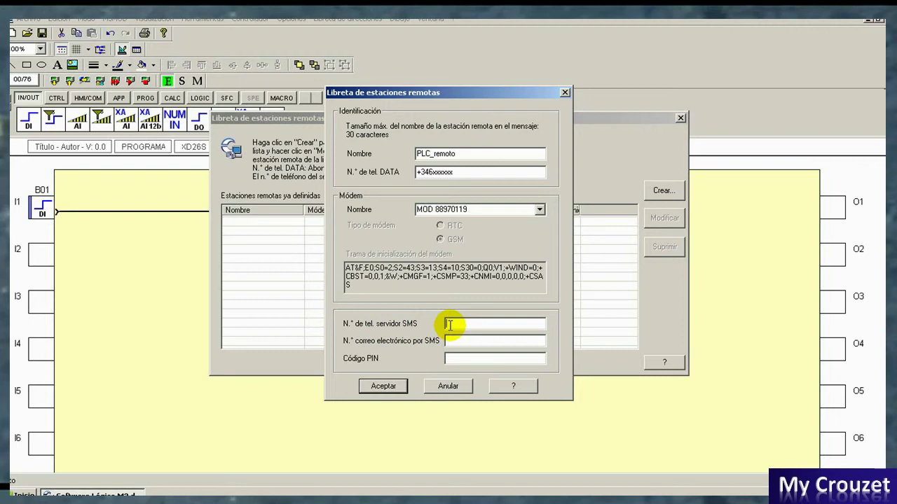
# Step: Enter the SMS server number, SMS e-mail number and SIM PIN code, then save PLC_remoto
pyautogui.write('+34xxxxxxxxx')
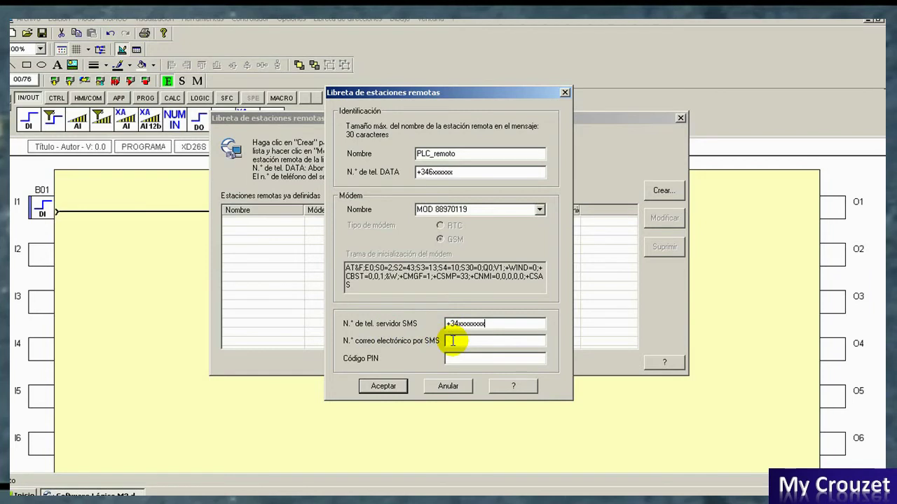
pyautogui.click(452, 341)
pyautogui.write('+34xxxxxxxx')
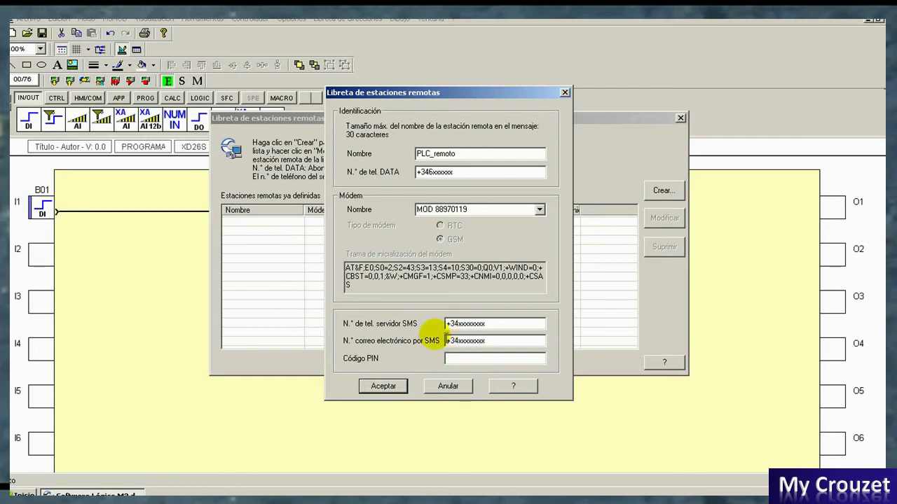
pyautogui.click(456, 358)
pyautogui.write('0000')
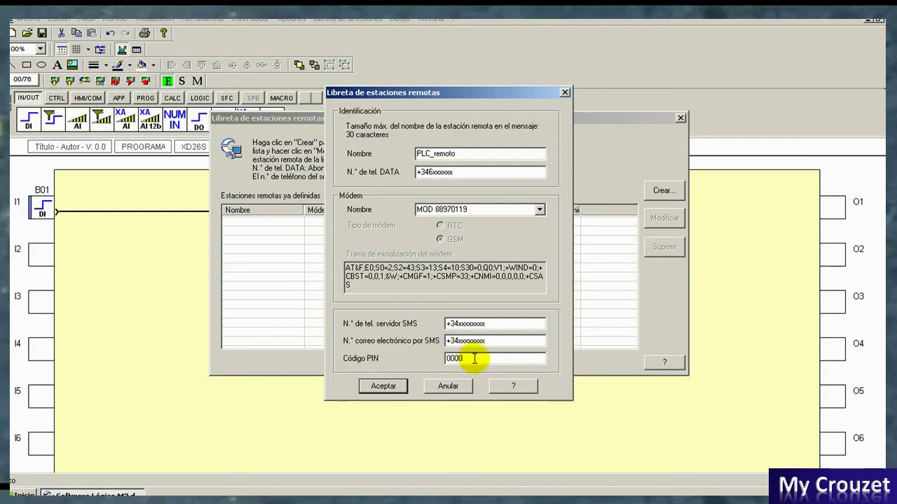
pyautogui.click(385, 386)
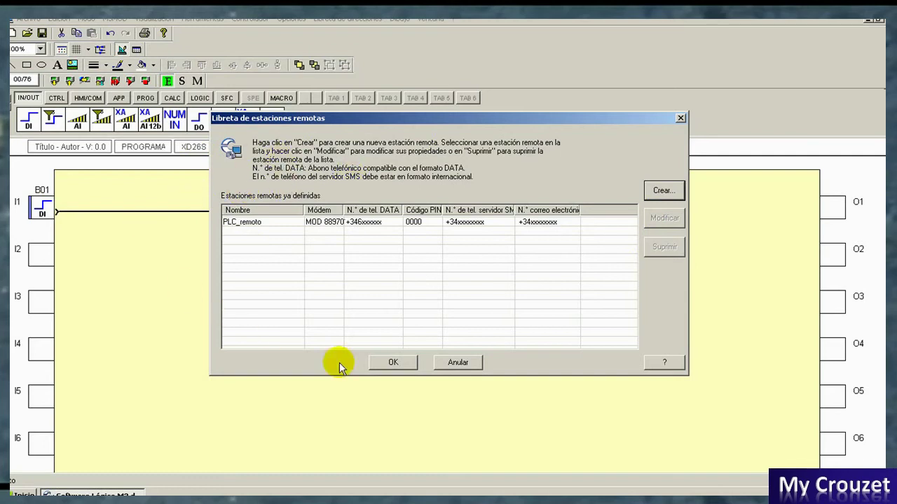
# Step: Close the remote-stations list and start a new recipient in the program address book
pyautogui.click(397, 364)
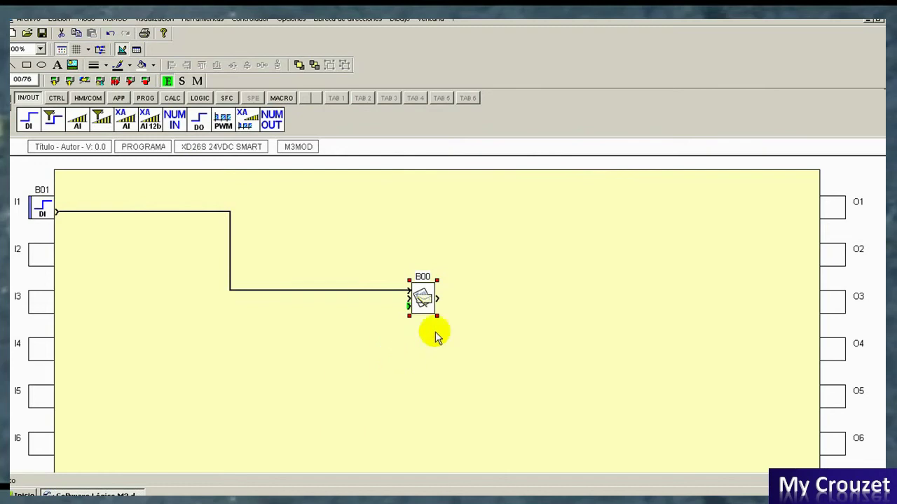
pyautogui.click(357, 21)
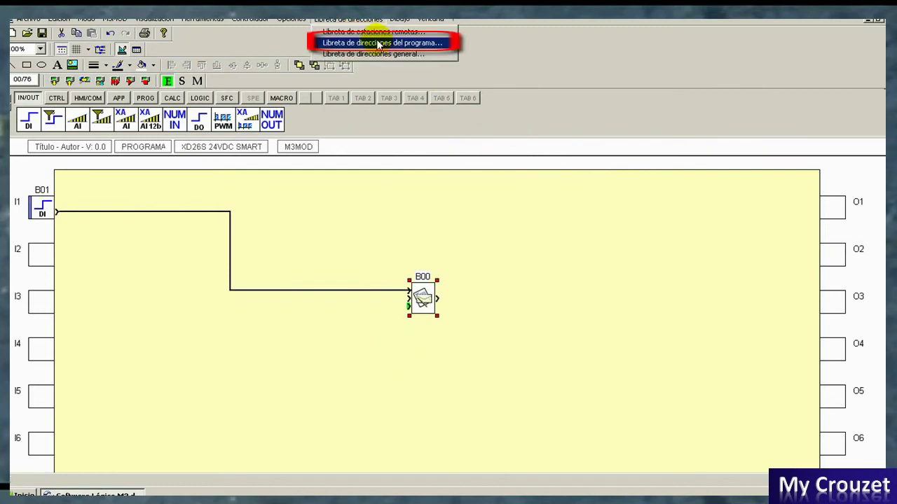
pyautogui.click(378, 43)
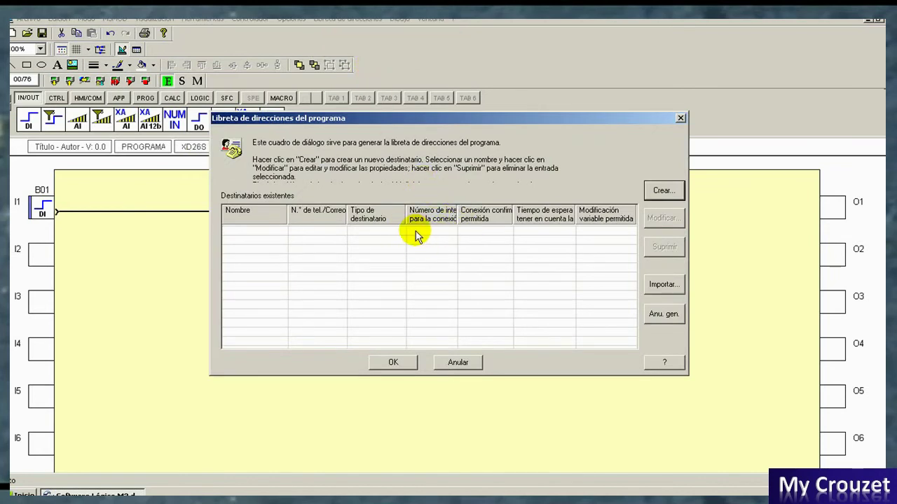
pyautogui.click(650, 191)
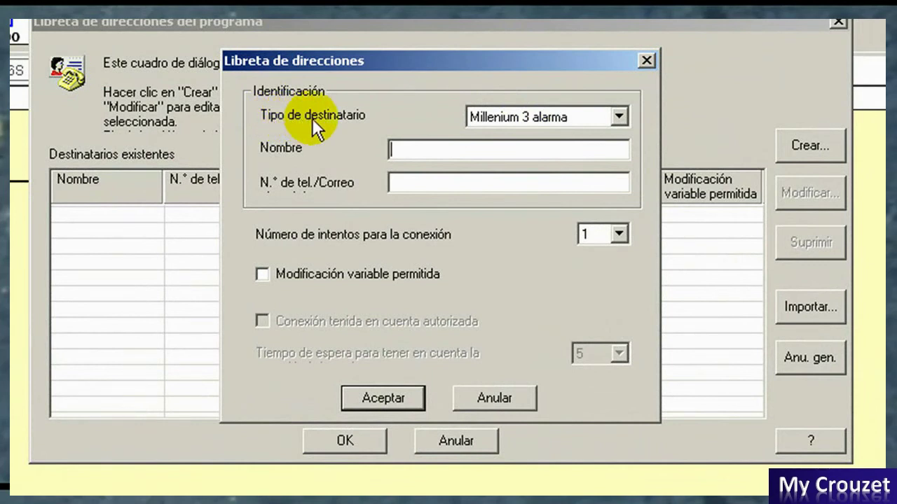
pyautogui.click(621, 116)
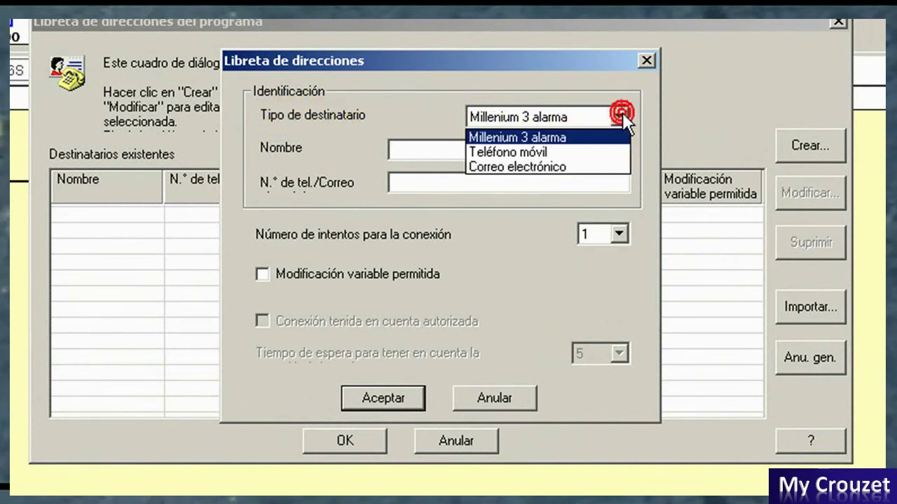
# Step: Add recipient Usuario1 as a Teléfono móvil with the recipient's phone number
pyautogui.click(578, 149)
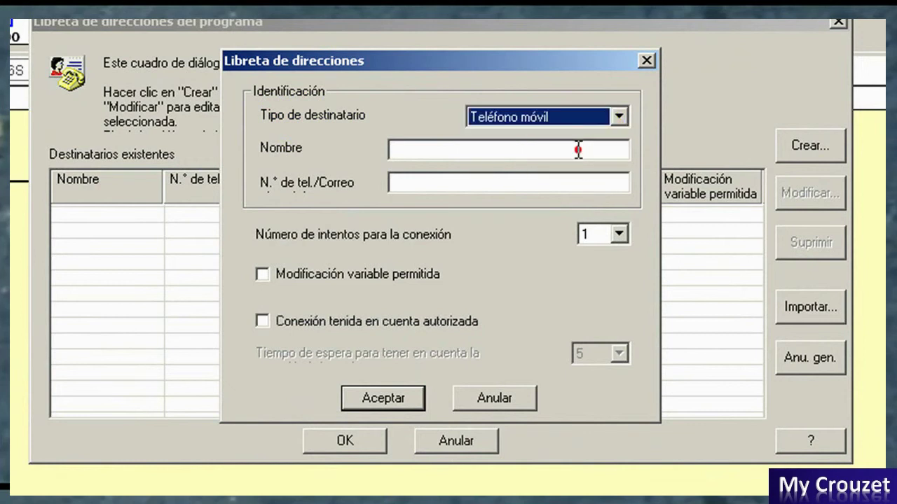
pyautogui.click(433, 145)
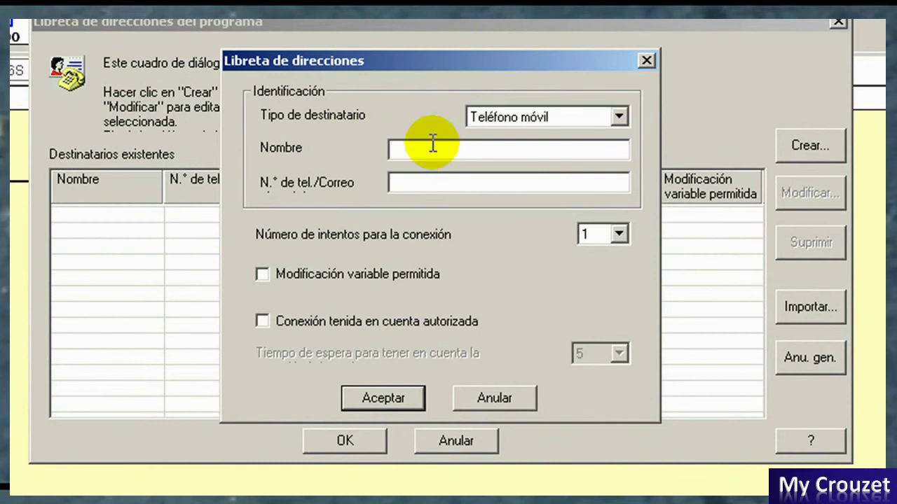
pyautogui.write('Usuario1')
pyautogui.click(439, 179)
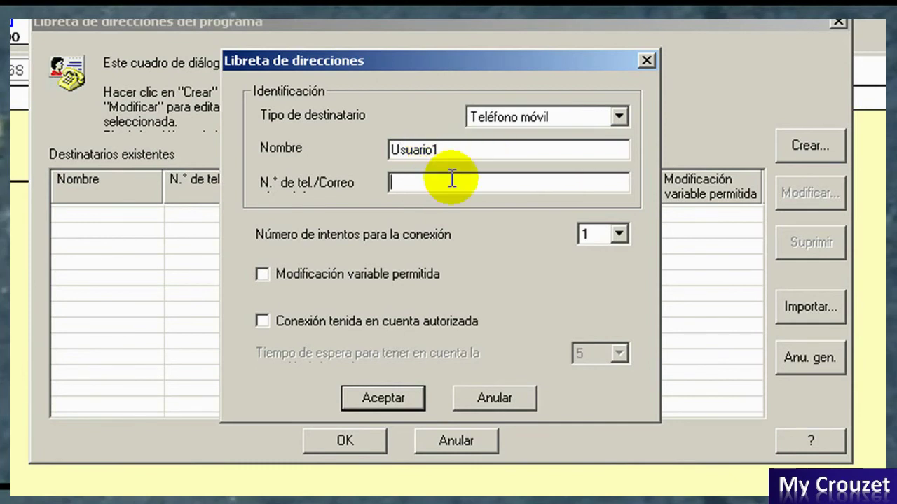
pyautogui.write('+34xxxxxxx')
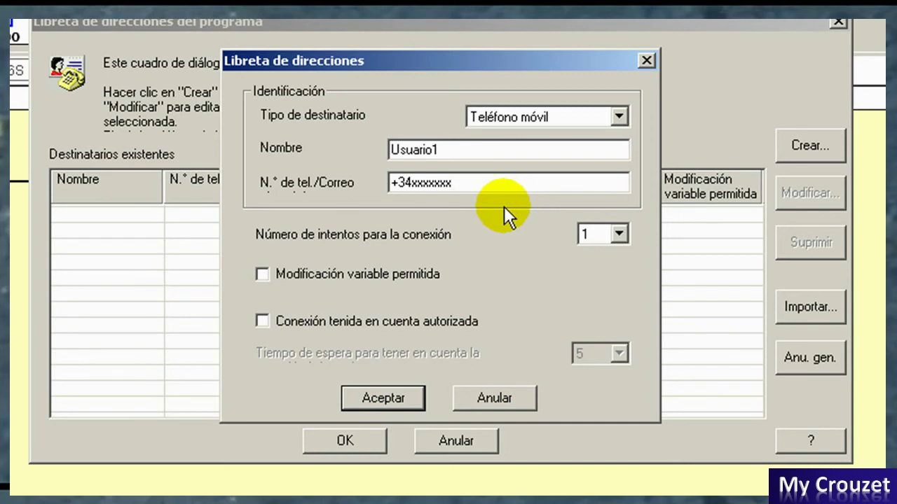
pyautogui.click(384, 397)
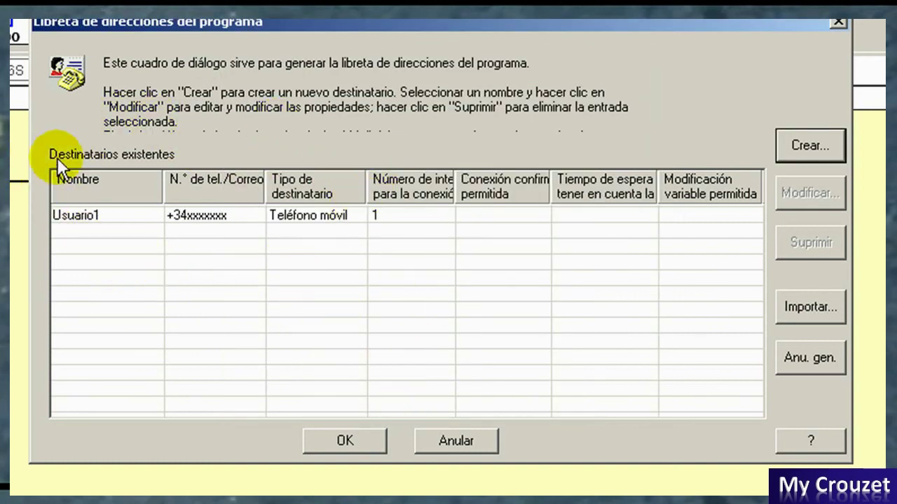
# Step: Close the program address book and open the Mensaje settings of block B00
pyautogui.click(344, 441)
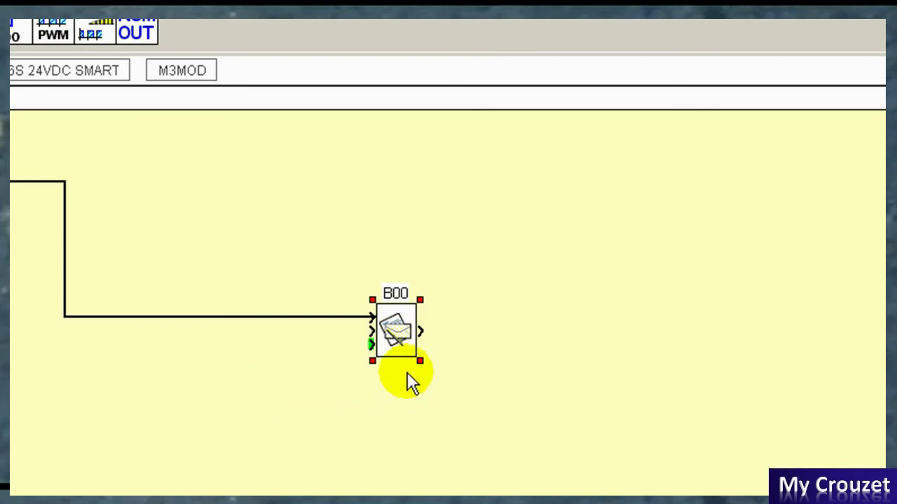
pyautogui.doubleClick(395, 326)
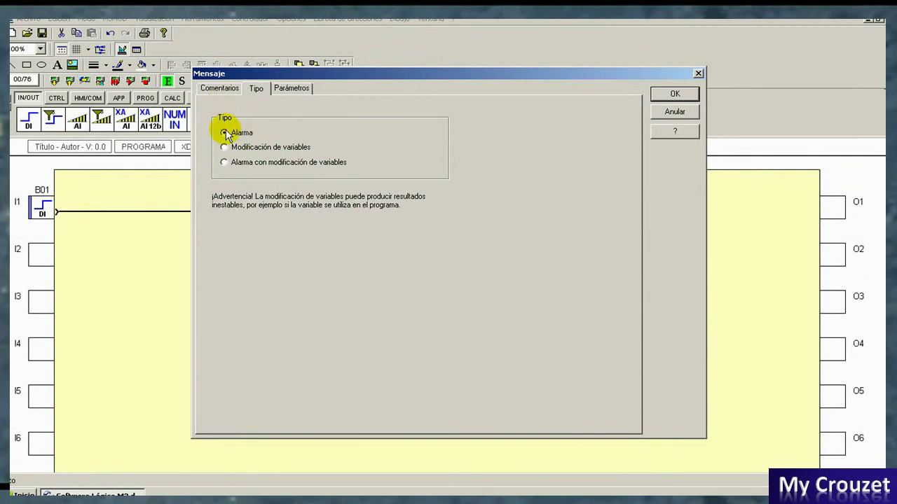
# Step: Assign Usuario1 as the message recipient in B00's Parámetros tab
pyautogui.click(291, 90)
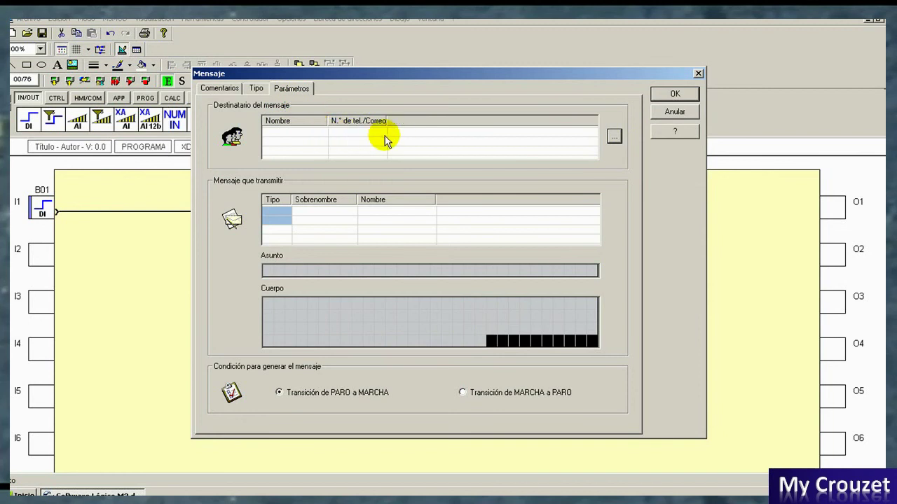
pyautogui.click(613, 136)
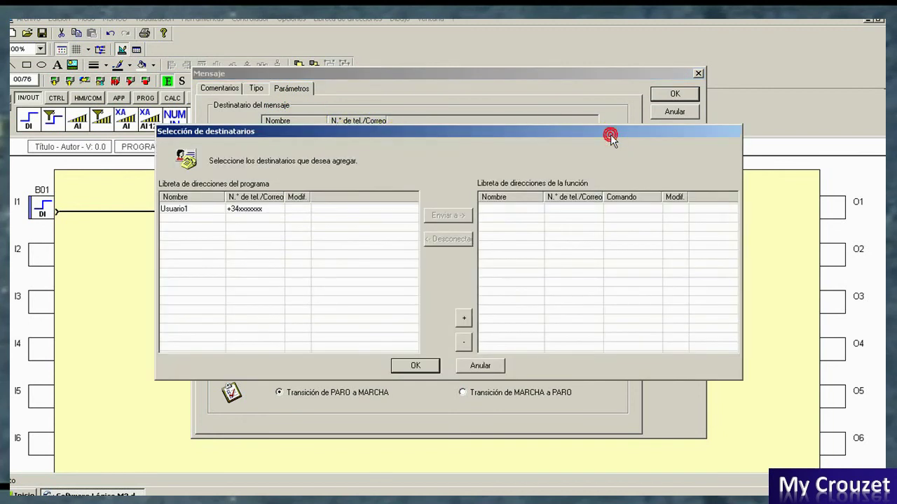
pyautogui.click(188, 213)
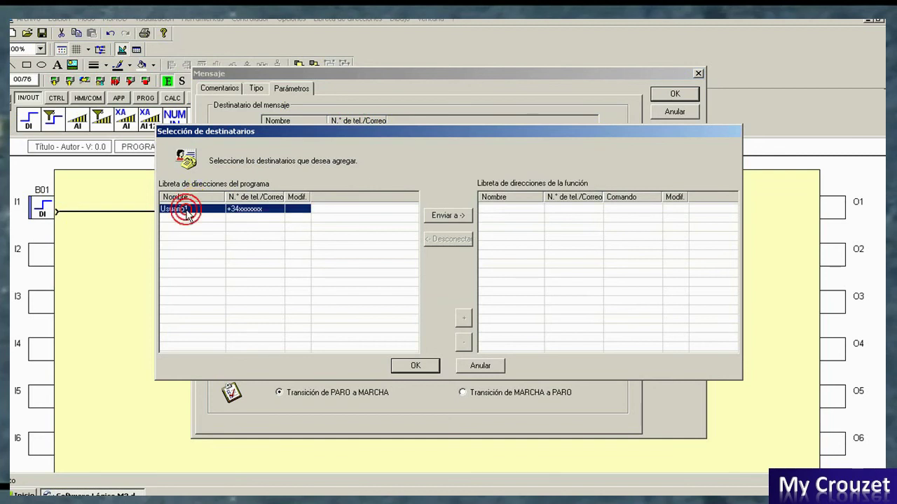
pyautogui.click(443, 219)
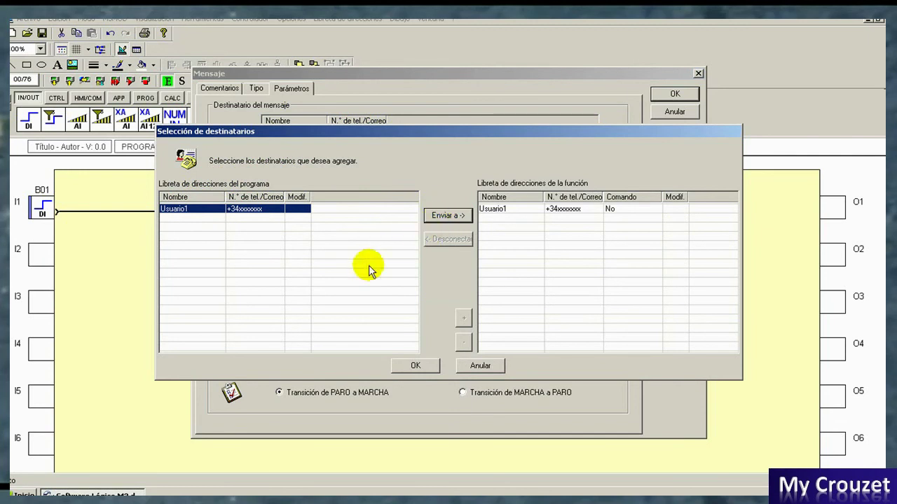
pyautogui.click(419, 366)
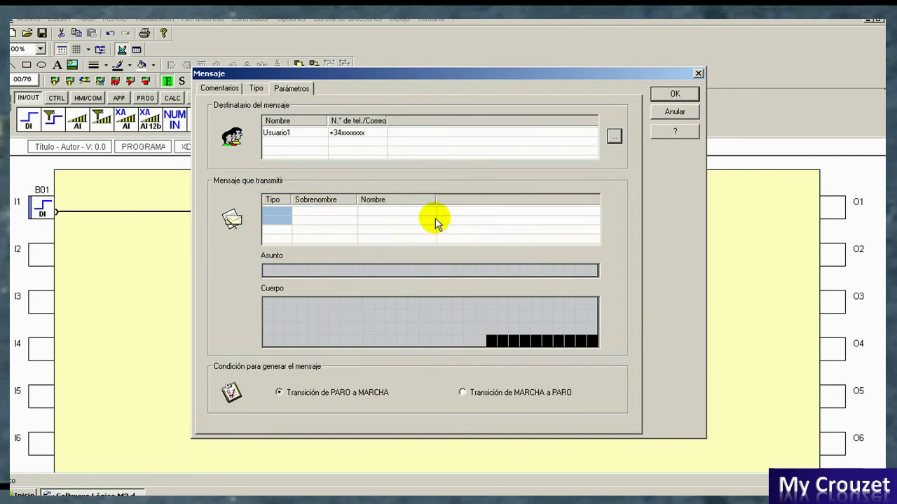
pyautogui.moveTo(386, 73); pyautogui.dragTo(376, 63)
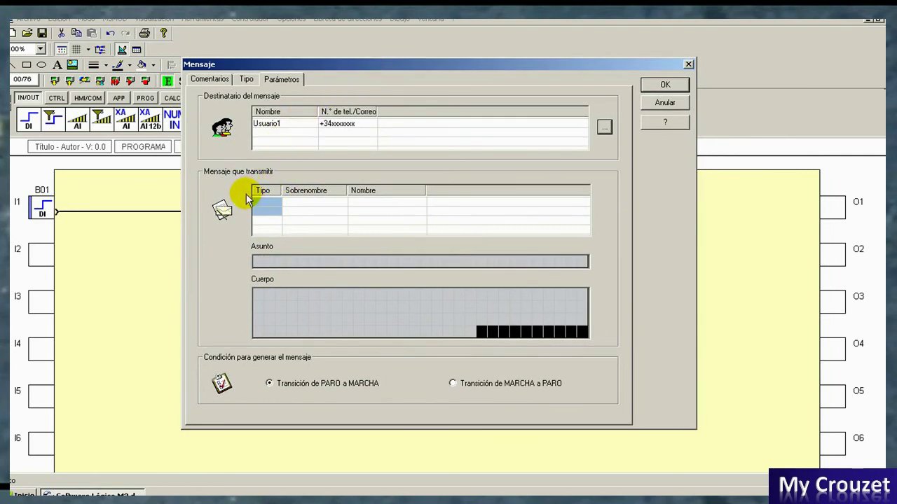
# Step: Give block B00's SMS the subject 'Alarma' and body 'Deposito al limite', then confirm the message
pyautogui.click(256, 260)
pyautogui.click(258, 294)
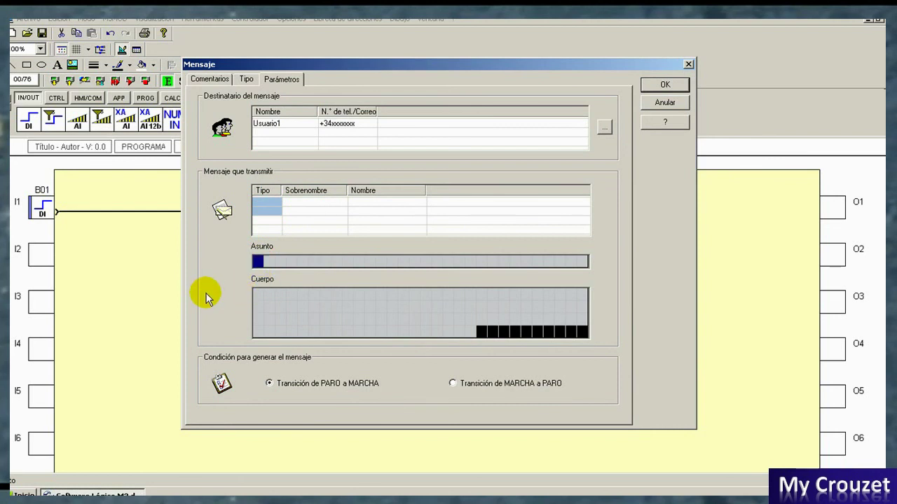
pyautogui.write('Alarma')
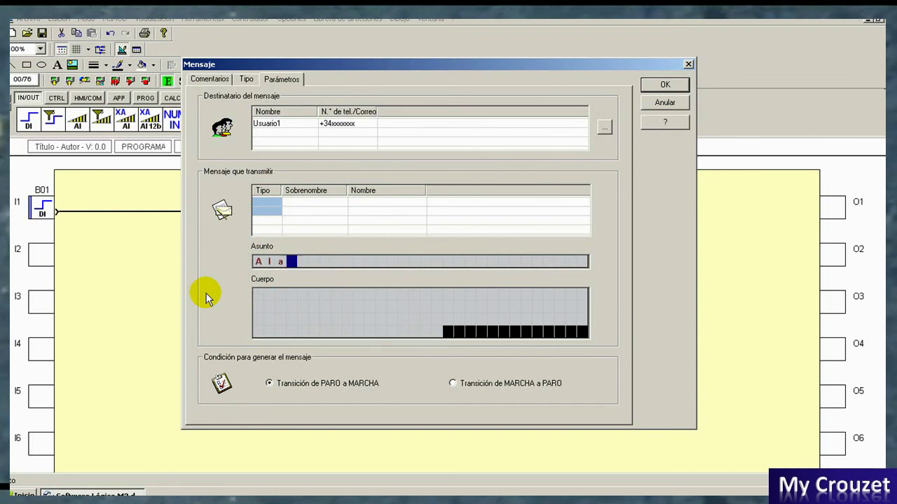
pyautogui.click(259, 299)
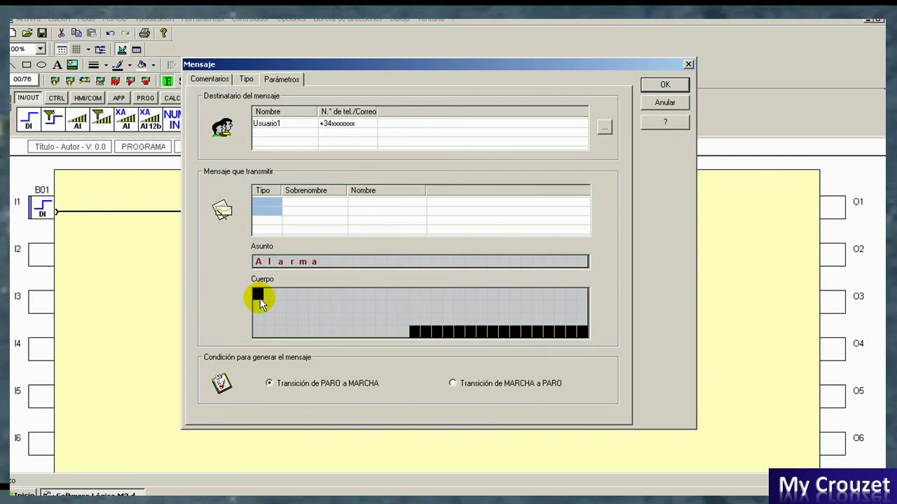
pyautogui.write('Depos')
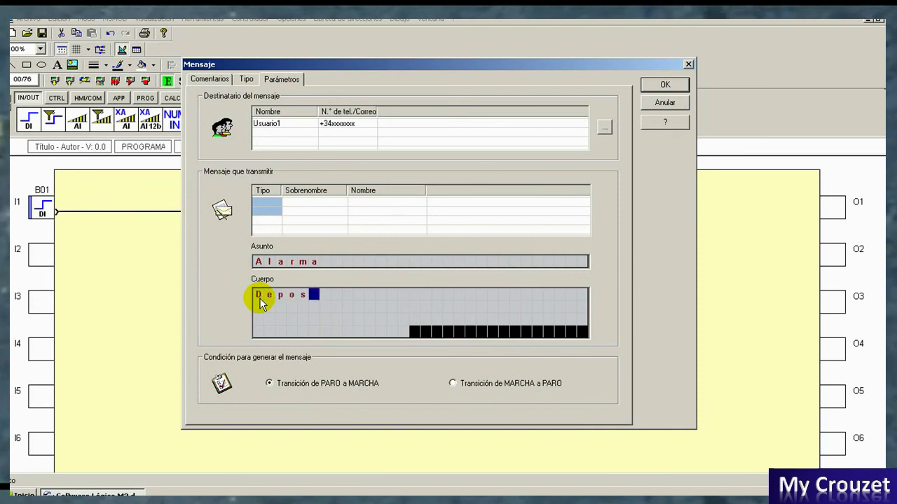
pyautogui.write('ito al limite')
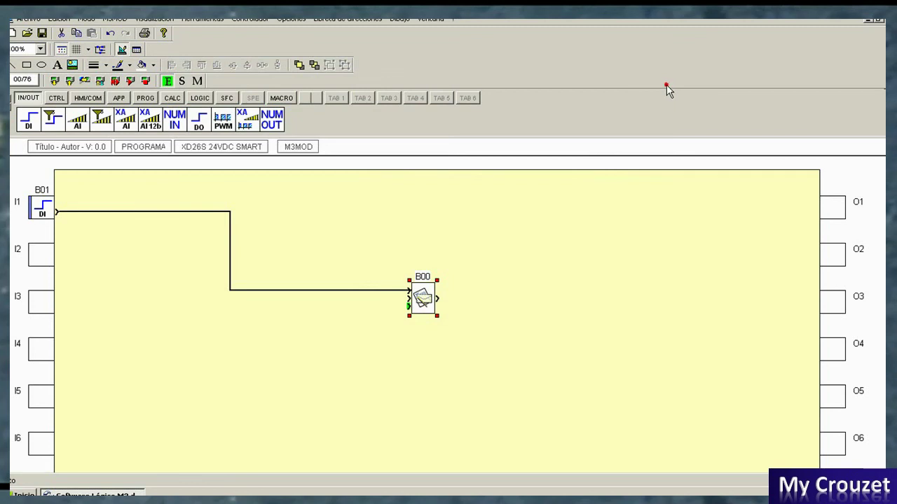
pyautogui.click(664, 85)
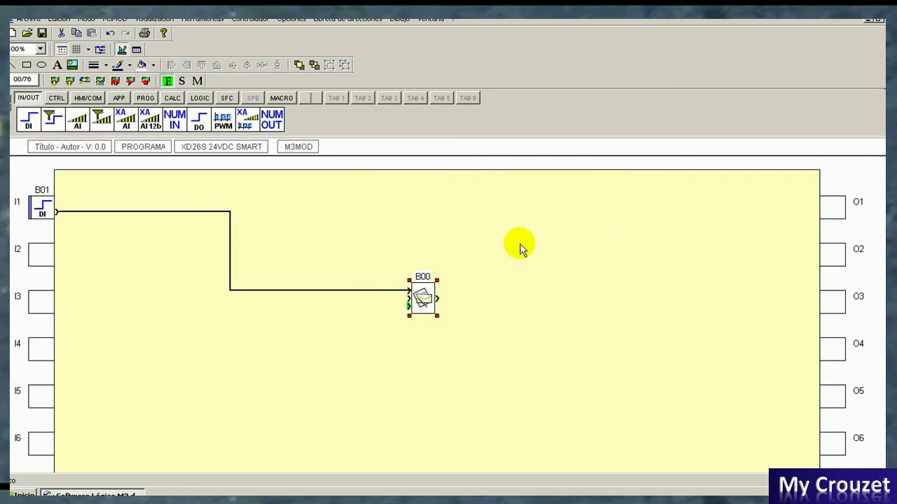